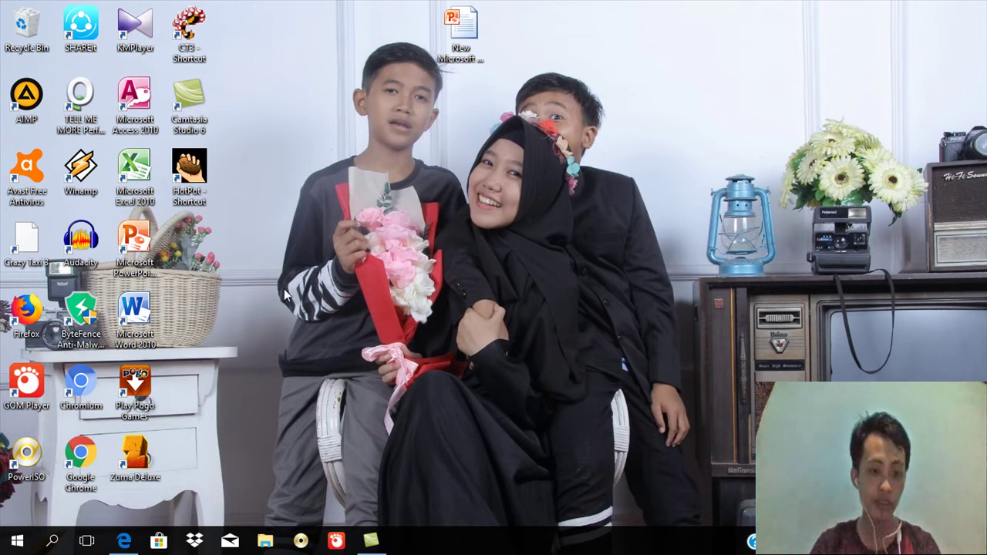
Step: Open JQuiz from Hot Potatoes and enter "Which one is verb?" as the text of question 1
double_click(191, 181)
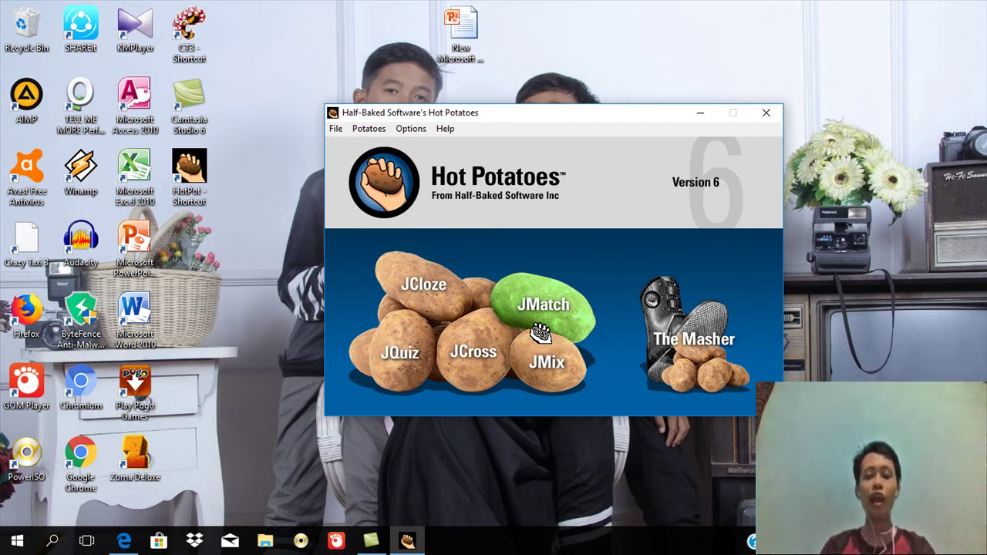
left_click(390, 353)
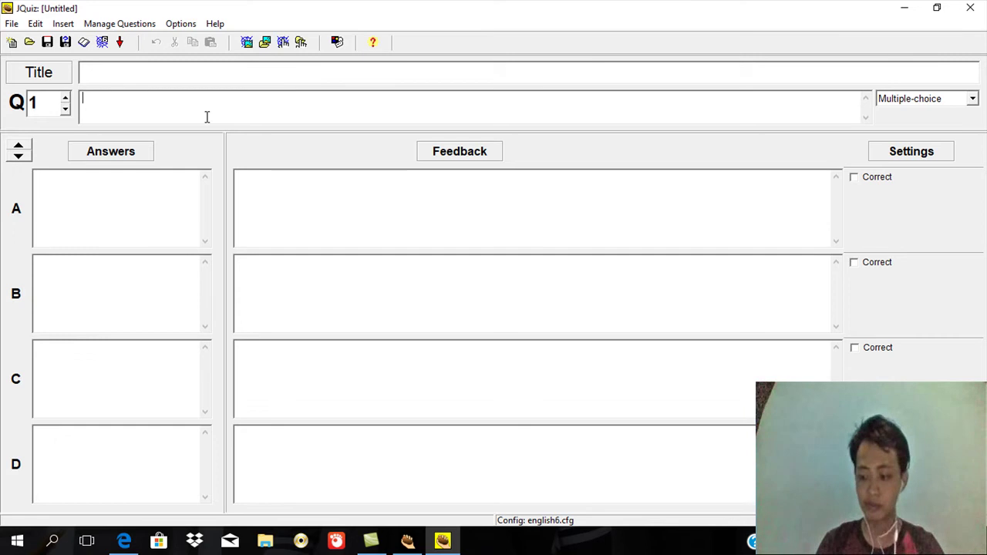
type("W")
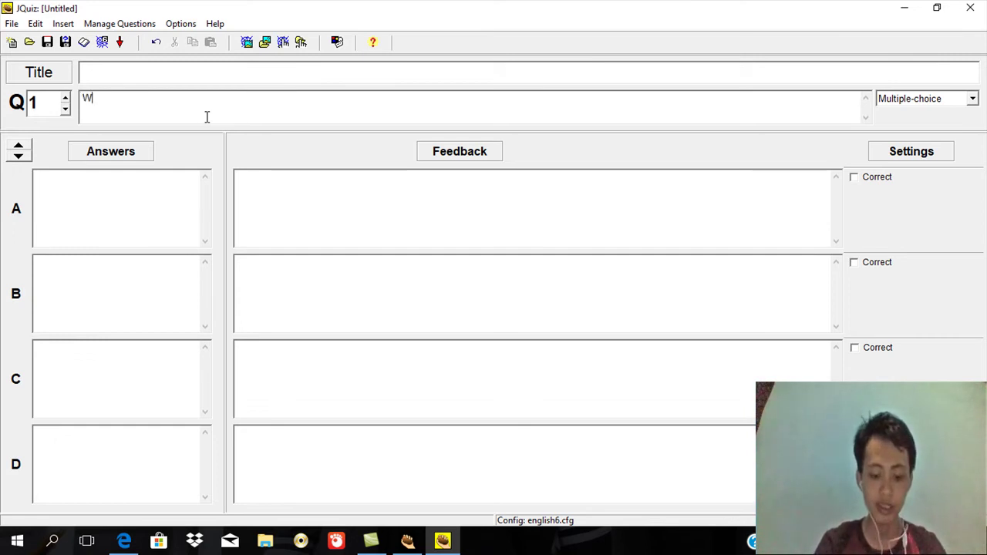
type("hi")
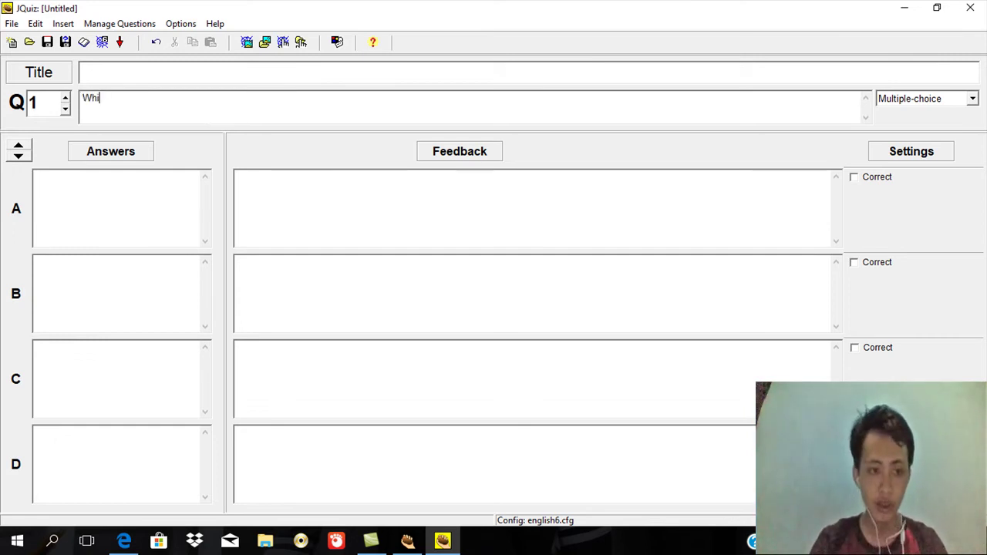
type("ch ")
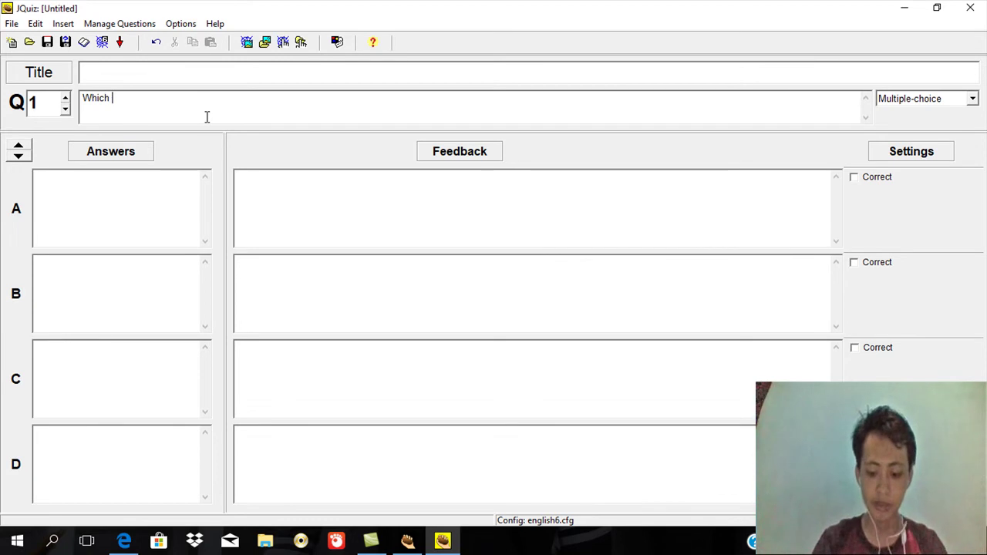
type("one is ")
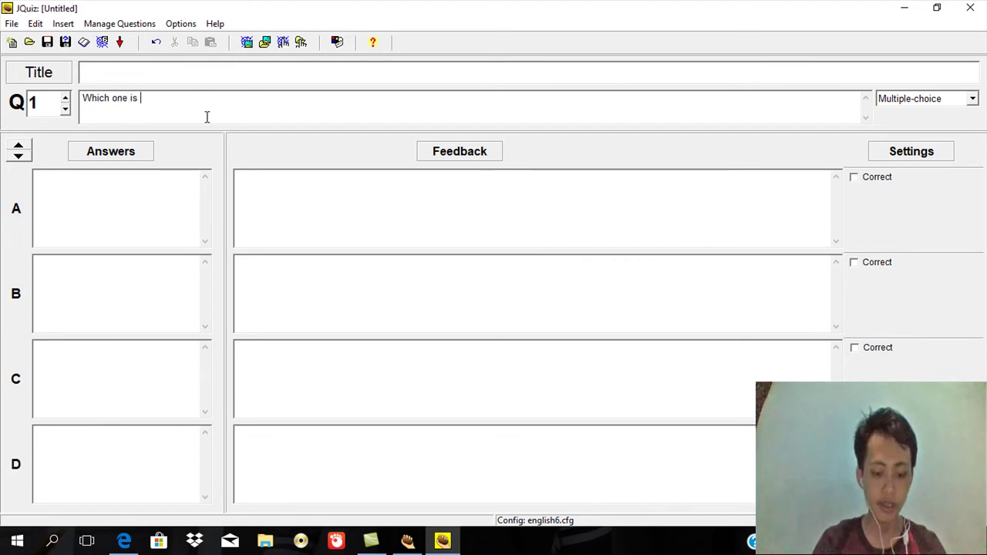
type("verb")
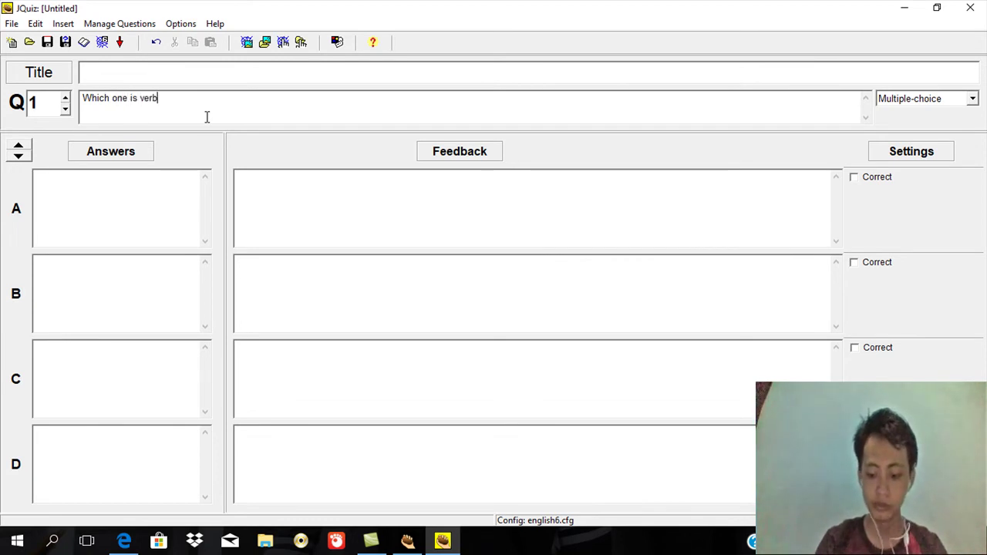
type("?")
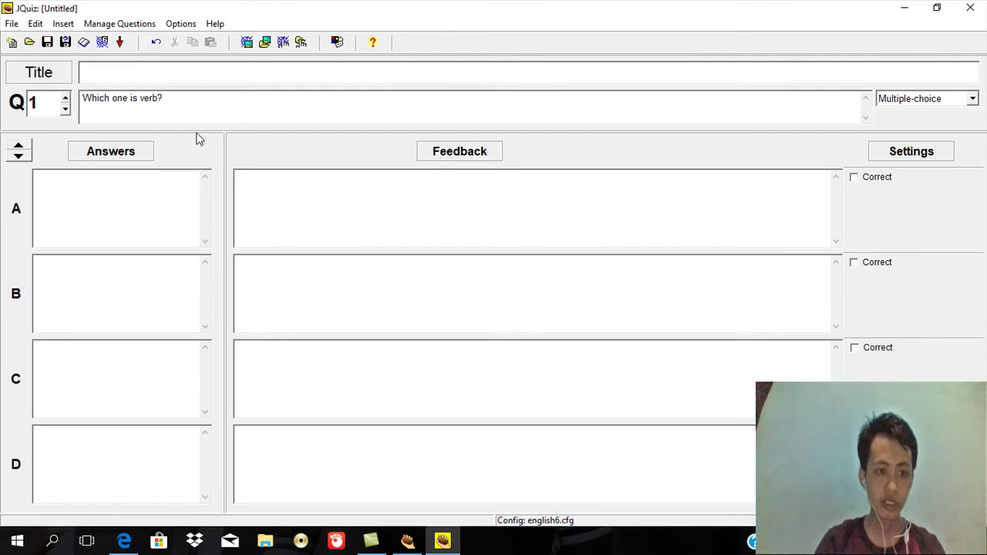
Step: Fill question 1's answers A to D with Go, You, Library and Beautiful, and mark Go as correct
left_click(129, 219)
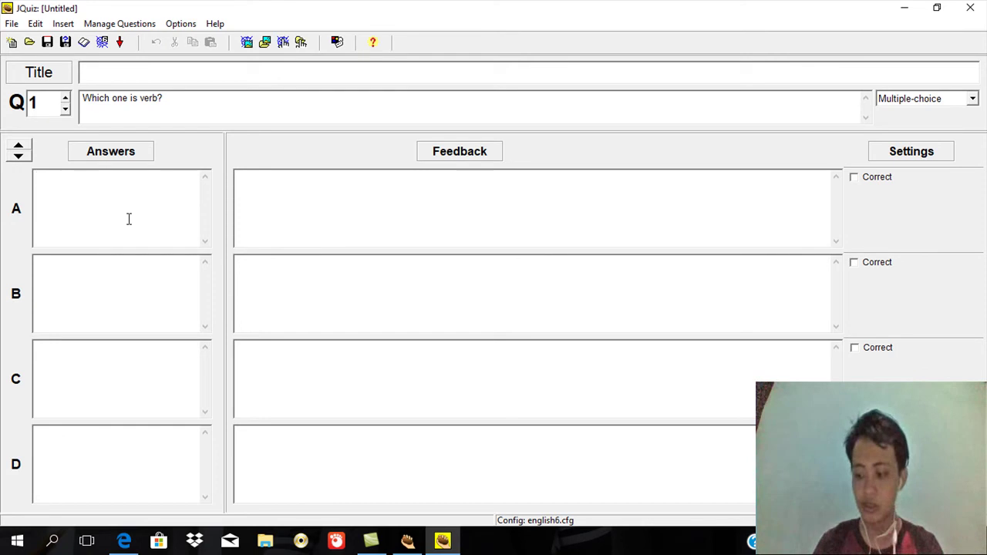
type("Go")
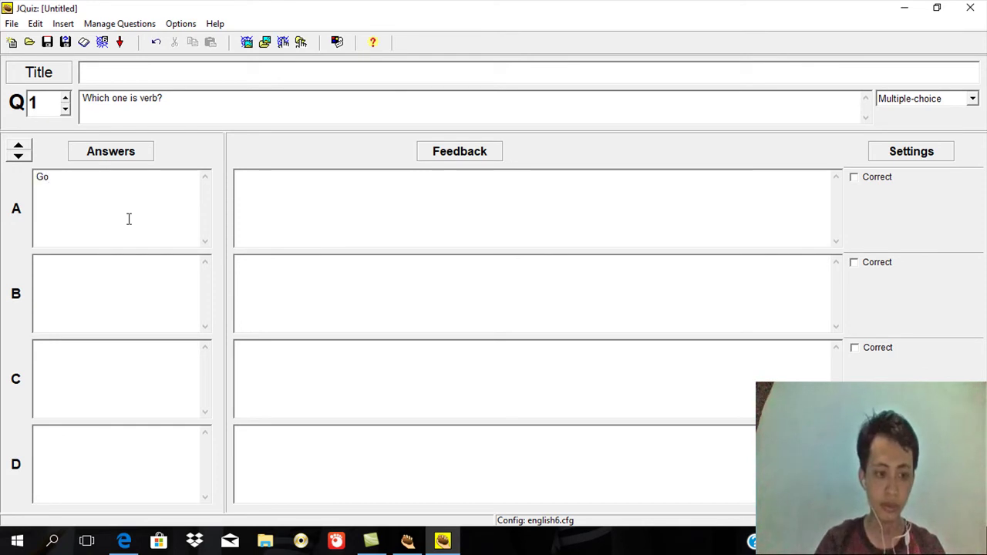
left_click(113, 302)
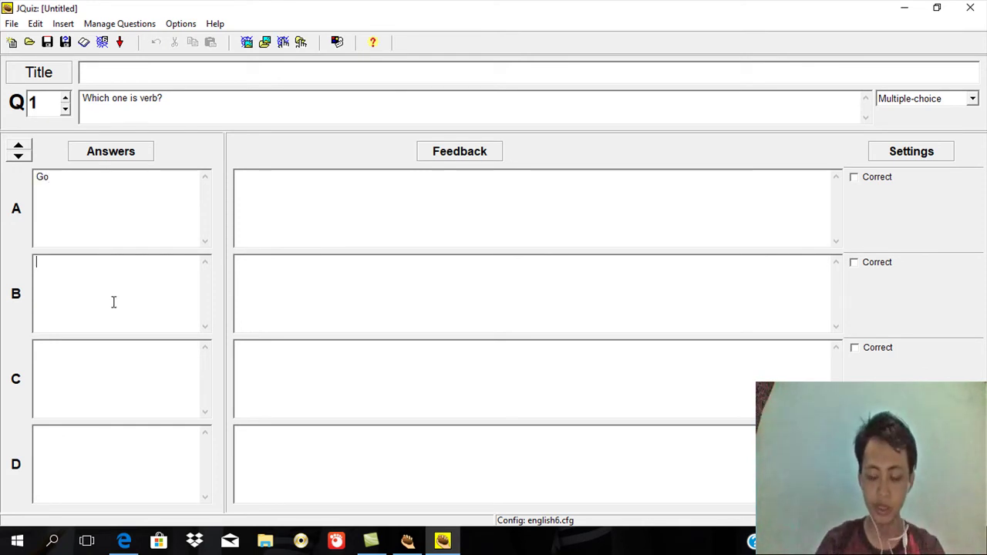
type("You")
left_click(108, 364)
type("Library")
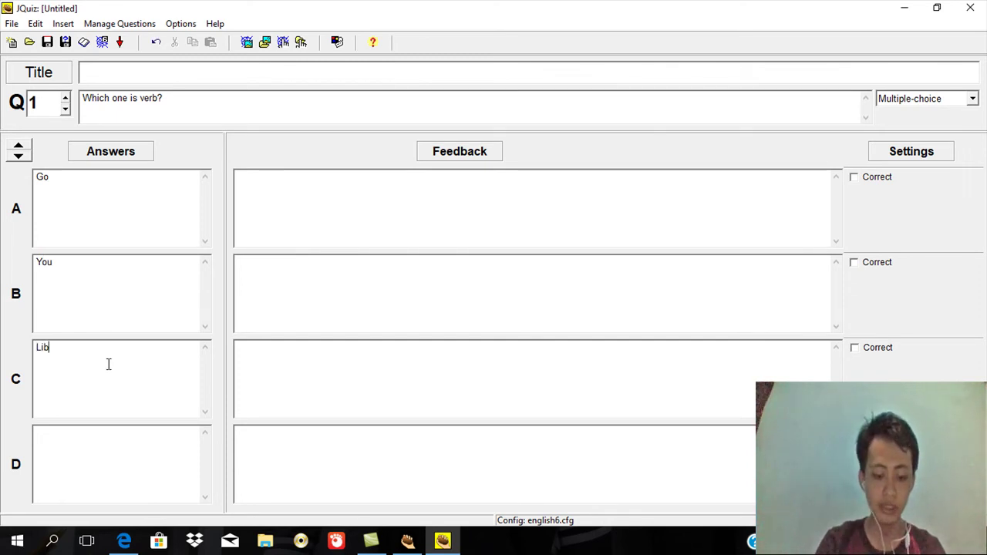
left_click(91, 466)
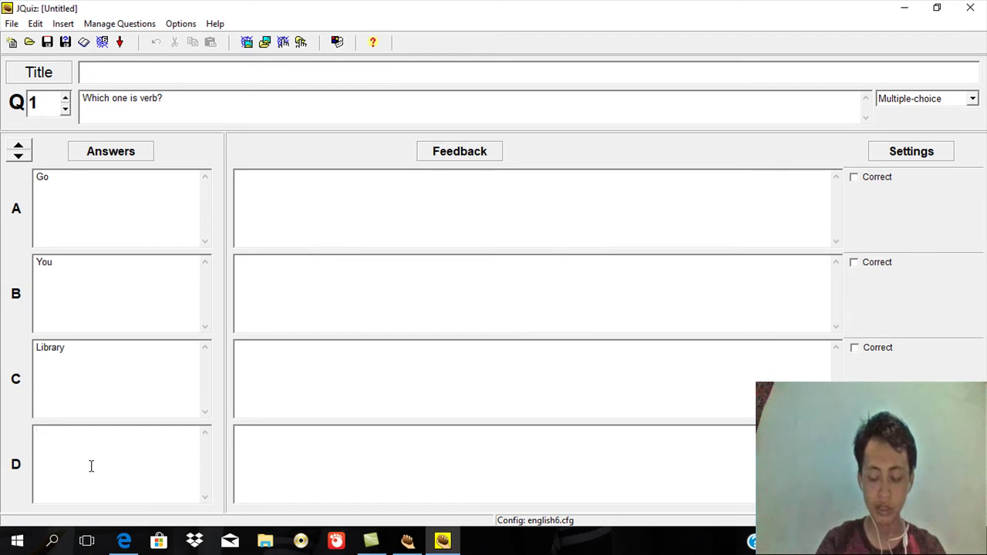
type("Bea")
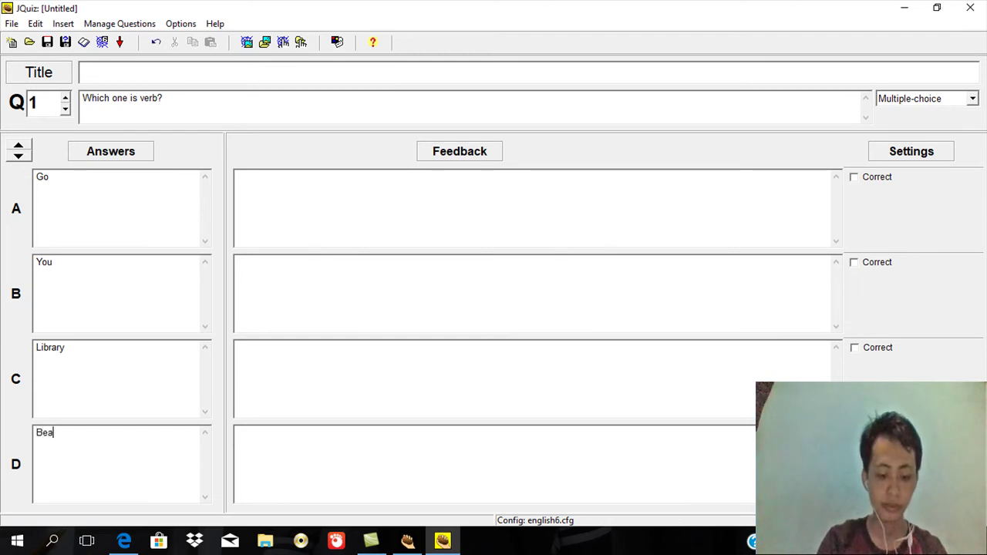
type("uti")
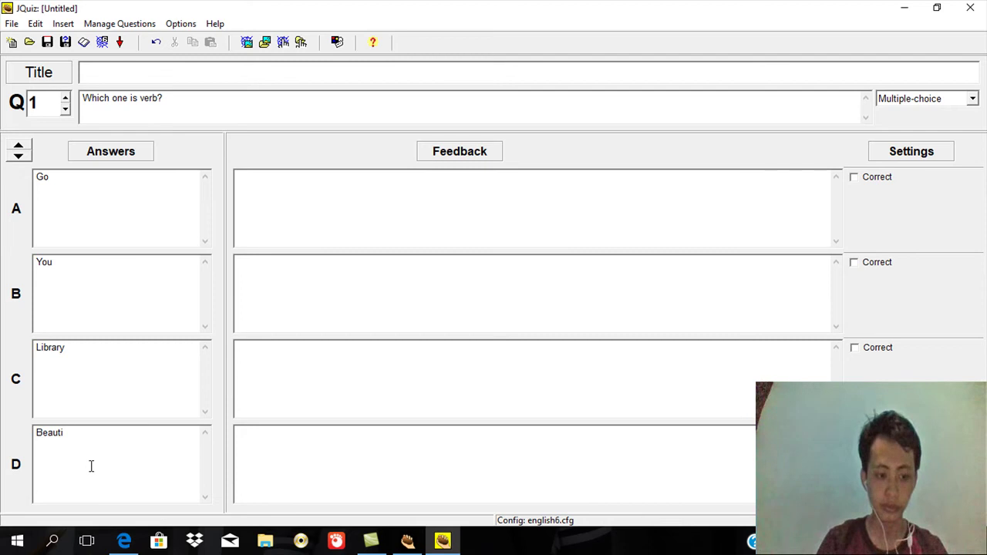
type("ful")
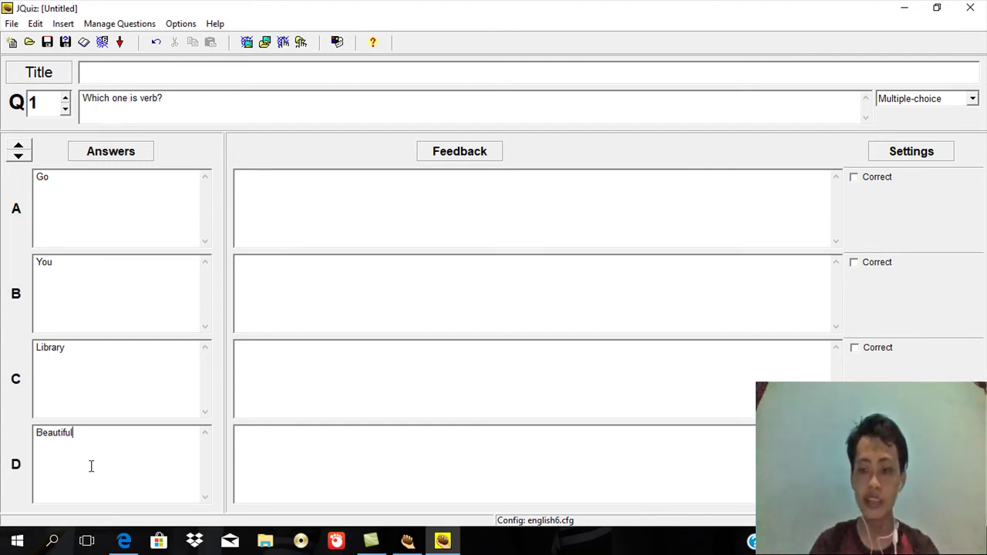
left_click(853, 178)
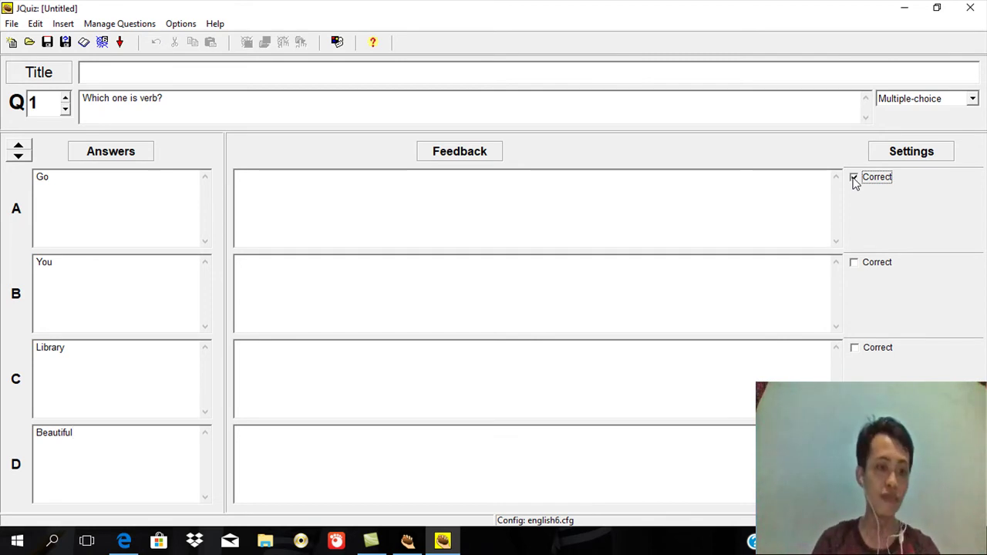
Step: Add question 2 with the text "Which one is an adjective?"
left_click(66, 99)
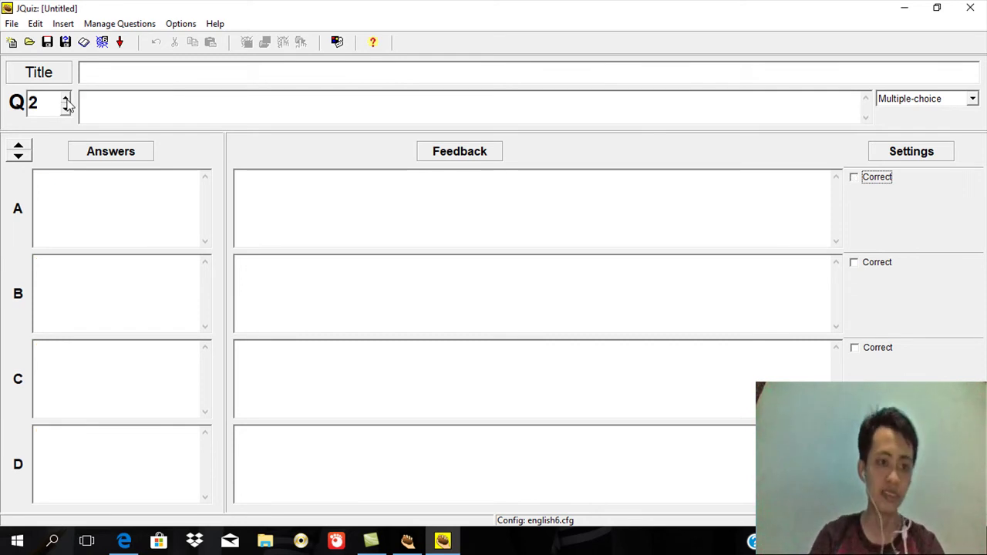
left_click(114, 119)
type("Which one is")
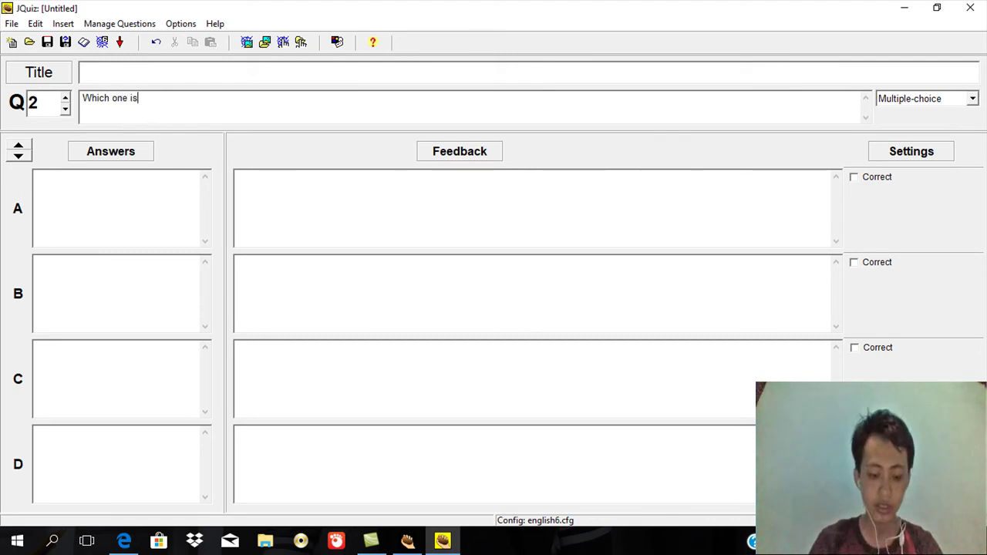
type(" an adjective?")
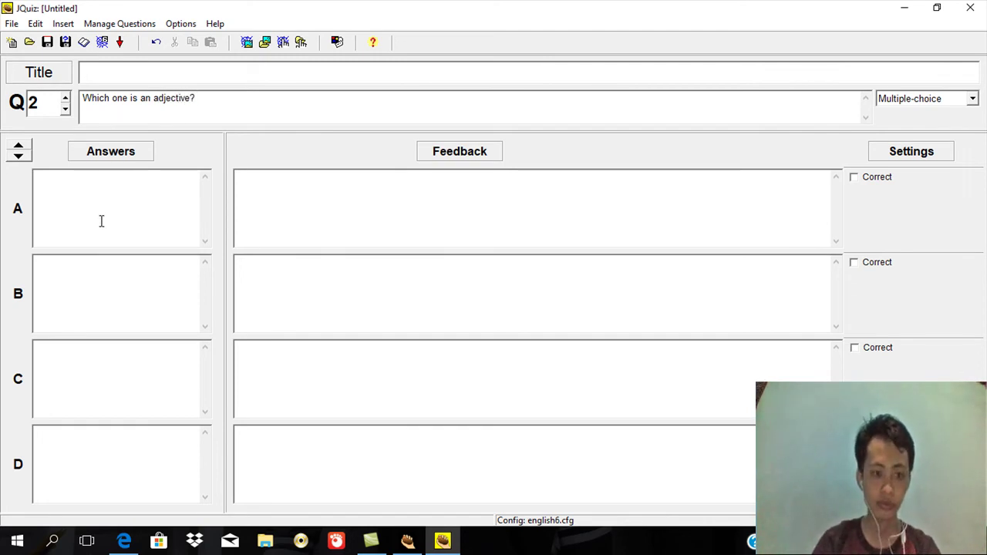
Step: Fill question 2's answers A to D with Go, You, Library and Beautiful, and mark Beautiful as correct
left_click(100, 217)
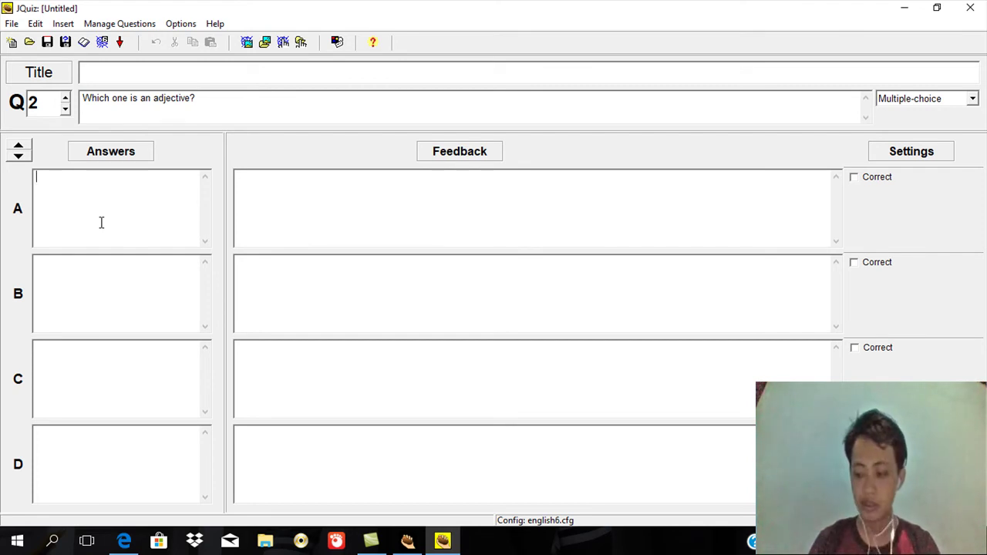
type("Go")
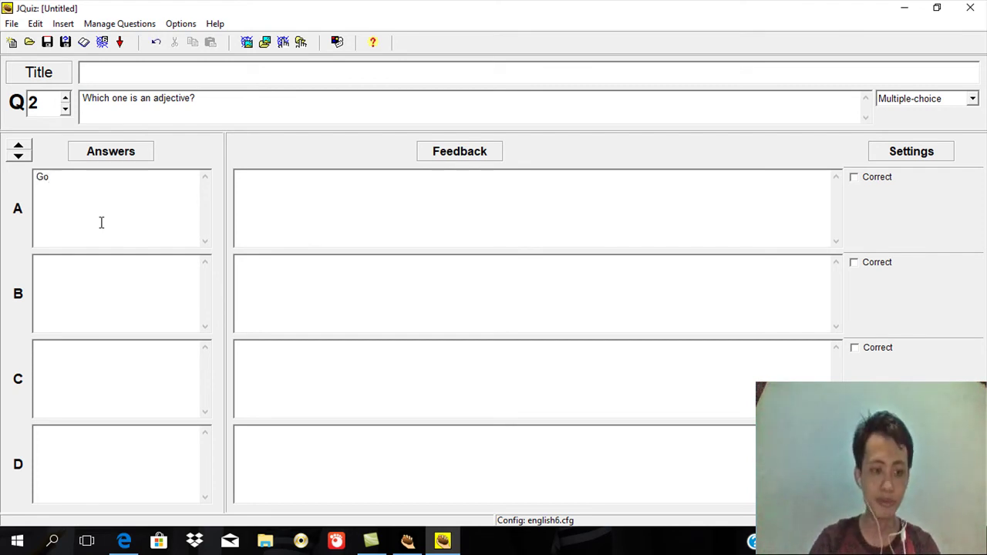
left_click(104, 290)
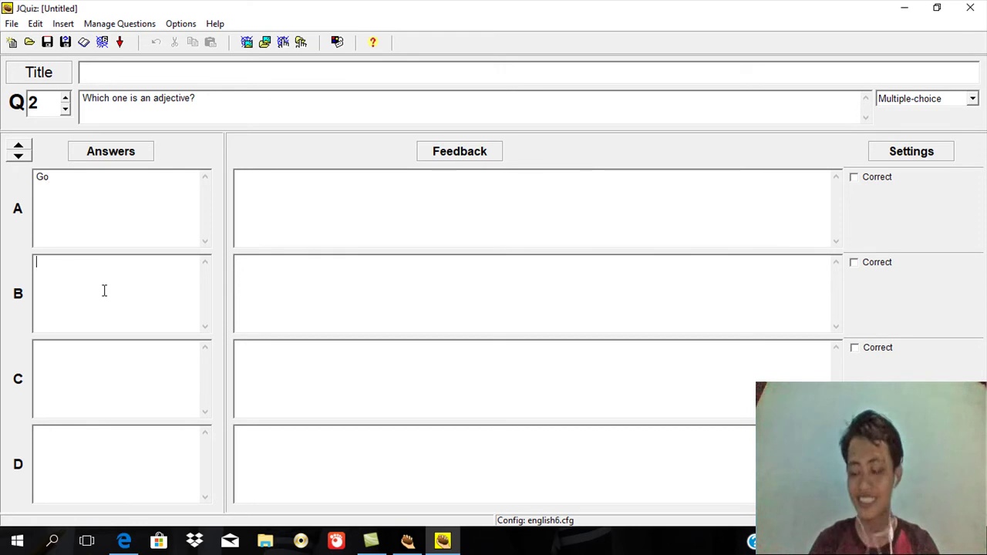
type("You")
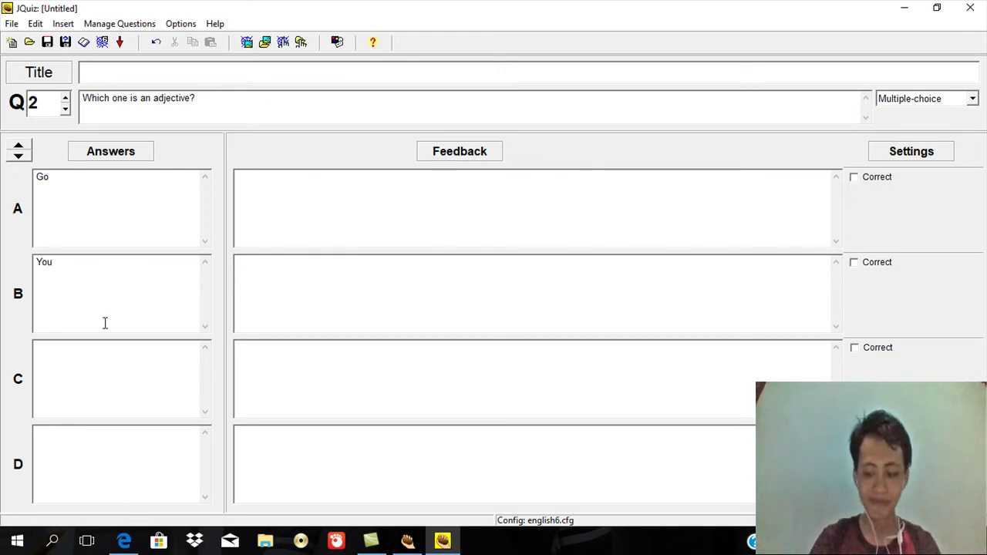
left_click(98, 368)
type("Library")
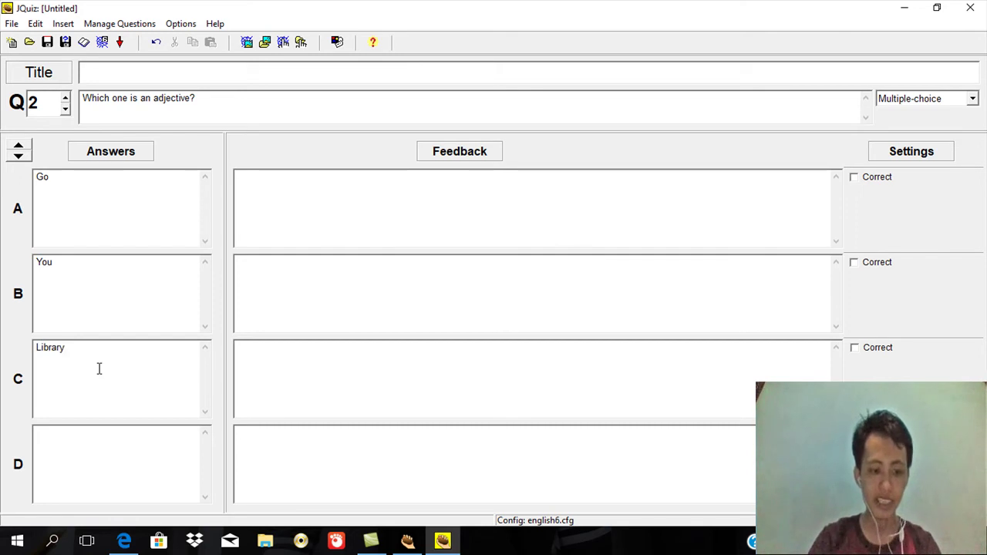
left_click(88, 465)
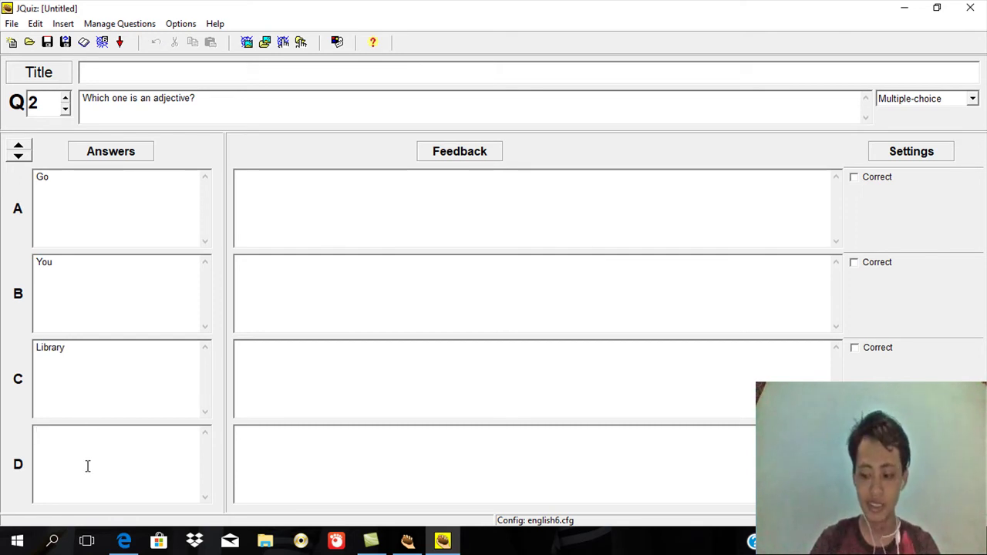
type("Beau")
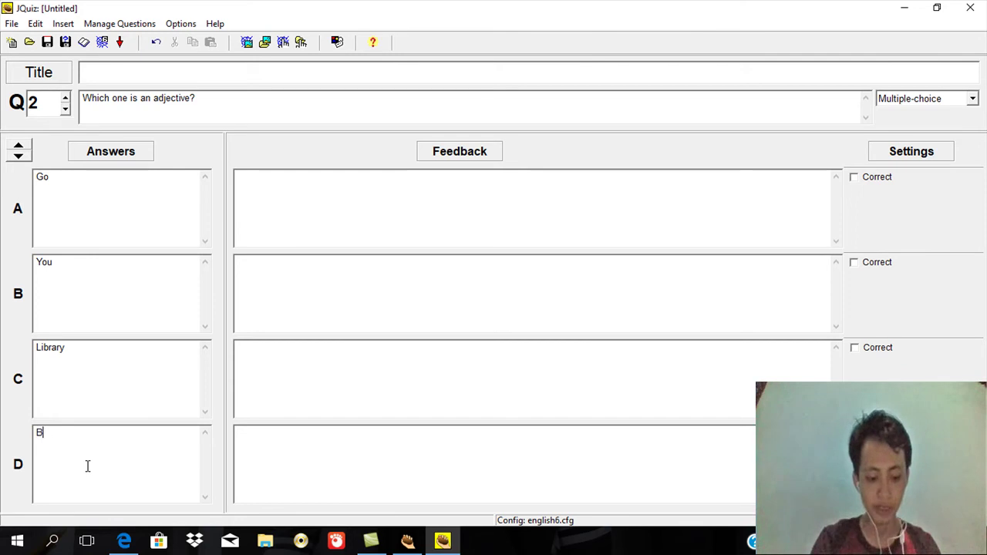
key("BackSpace")
type("ut")
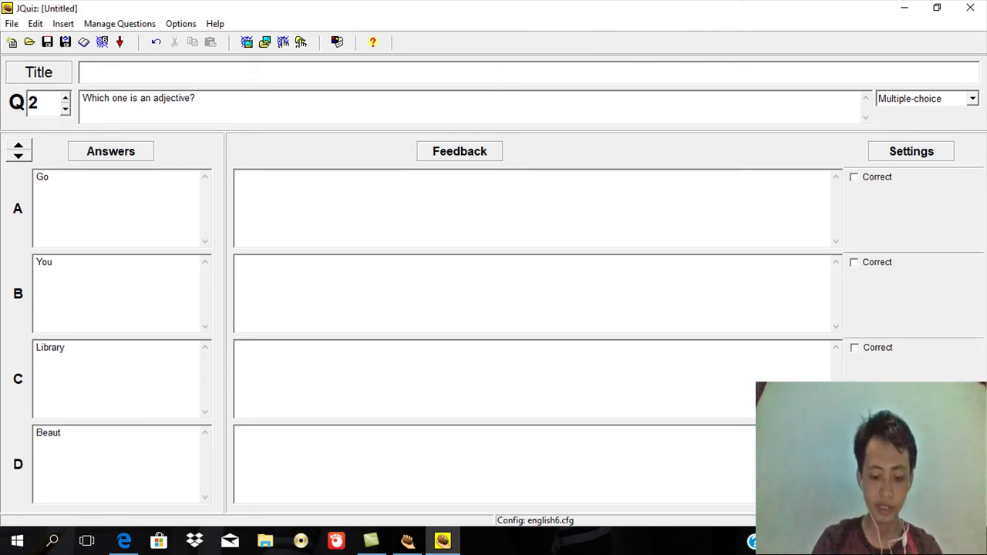
type("iful")
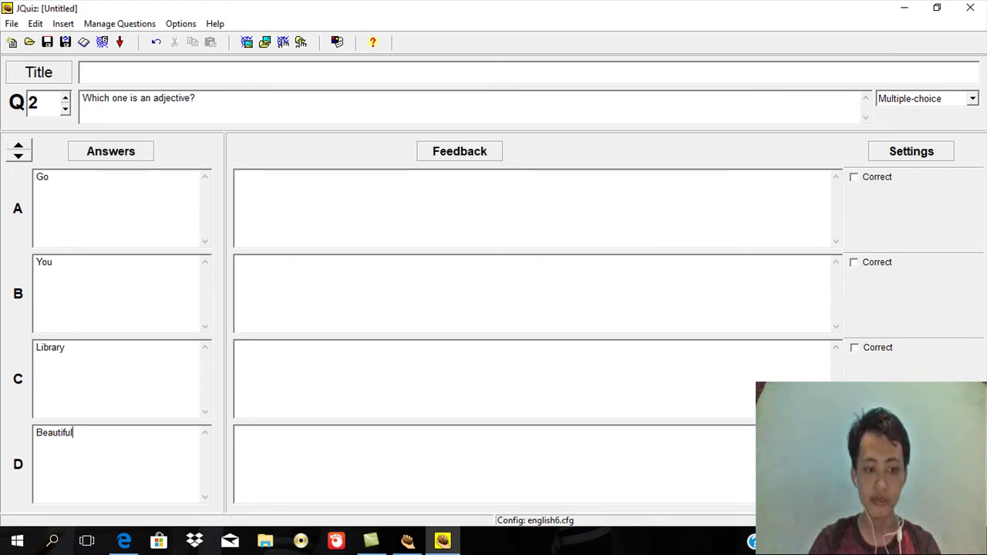
left_click(854, 433)
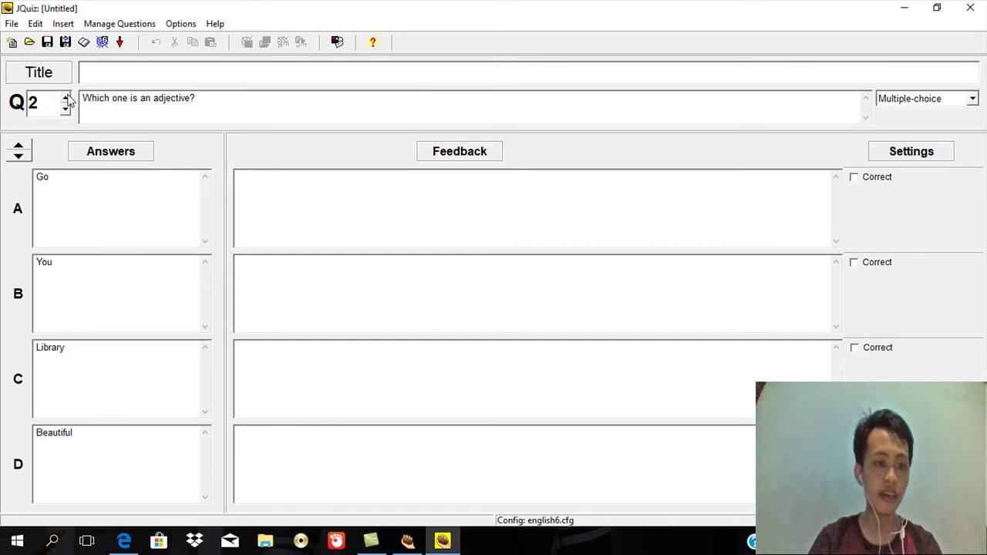
Step: Add question 3 with the text "Which one is pronoun?"
left_click(66, 97)
left_click(145, 114)
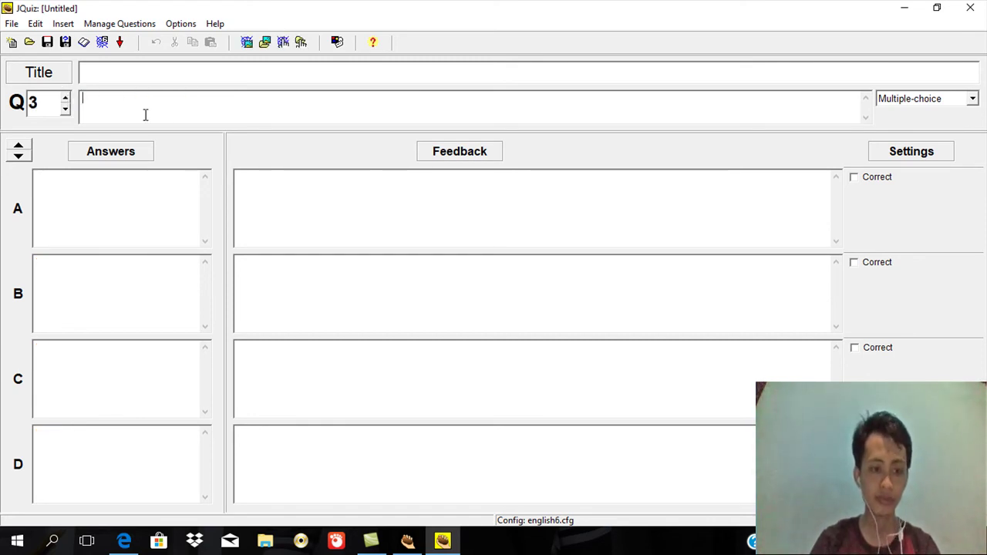
type("Whic")
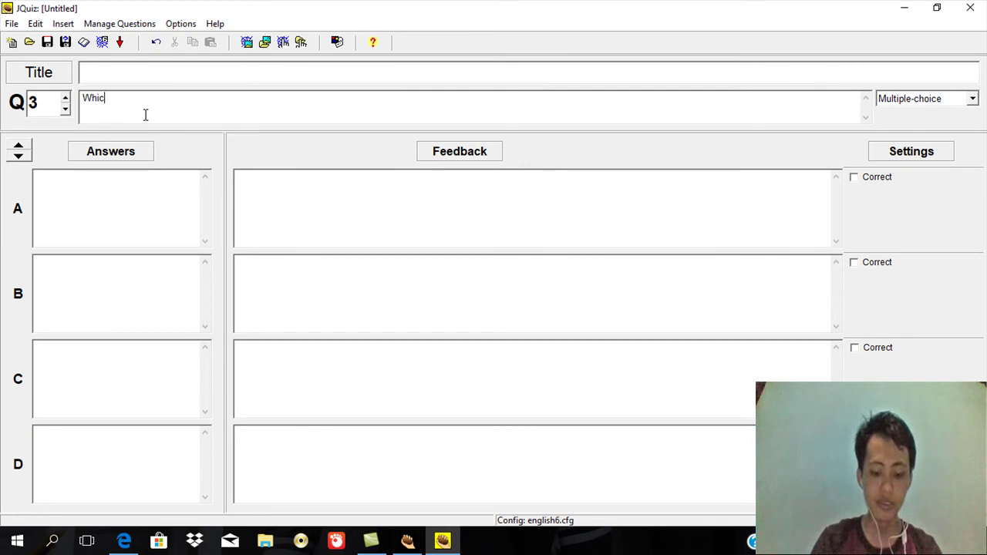
type("h one is")
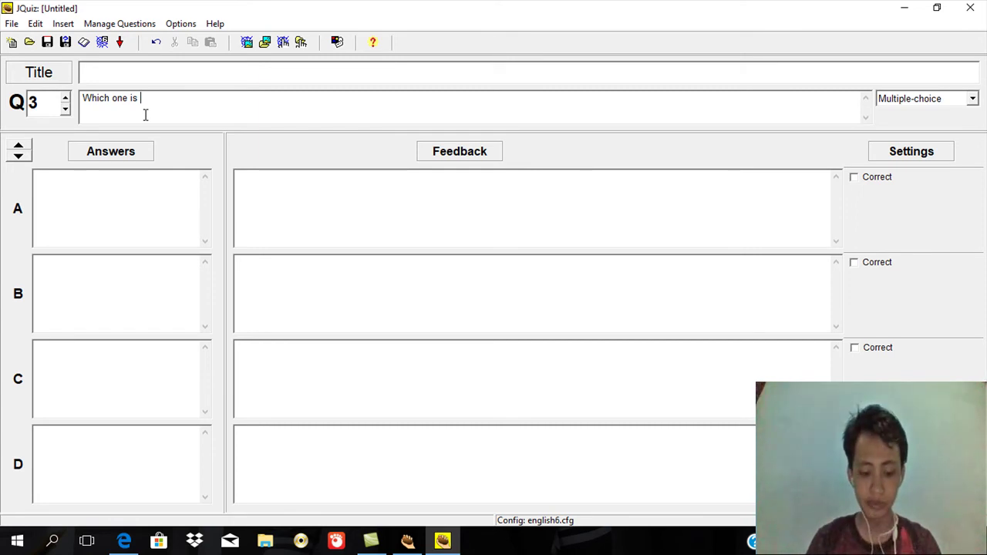
type("pronoun")
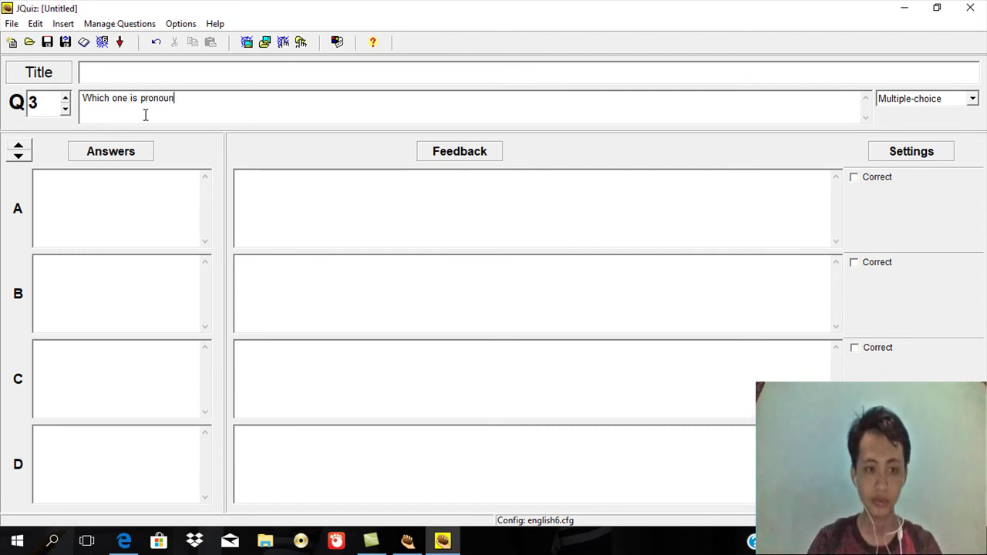
type("?")
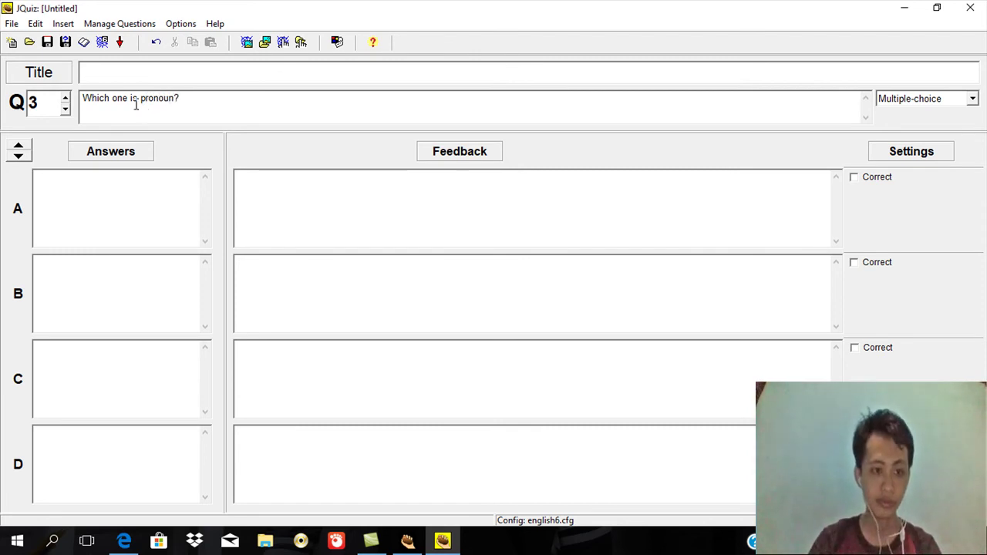
Step: Fill question 3's answers A to D with Go, You, LIbrary and Beautiful, and mark You as correct
left_click(149, 234)
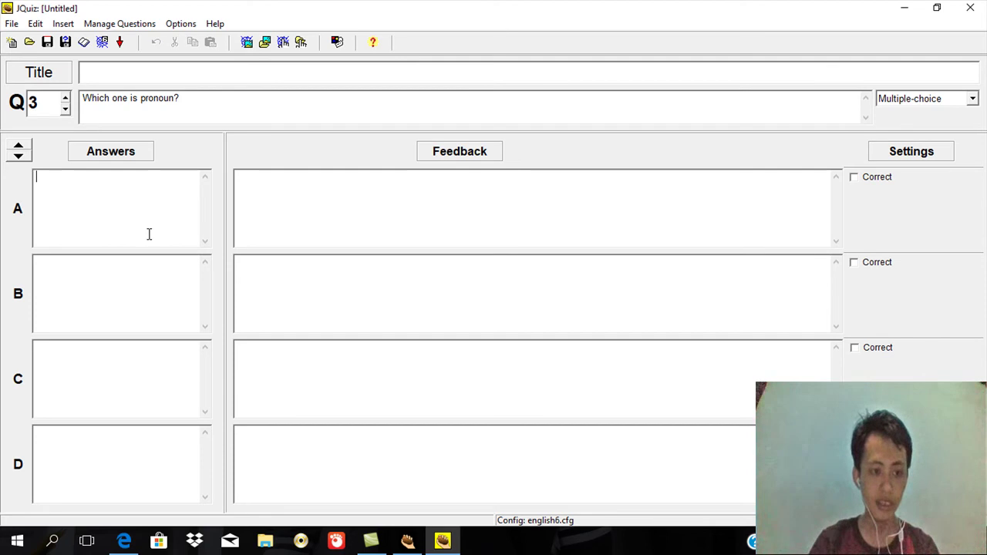
type("Go")
left_click(125, 320)
type("You")
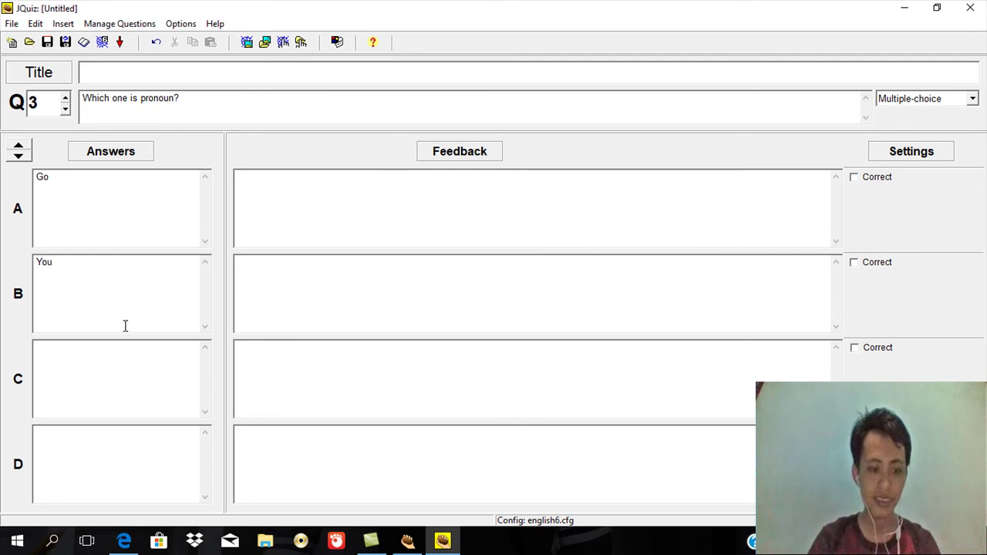
left_click(117, 381)
type("LIbrary")
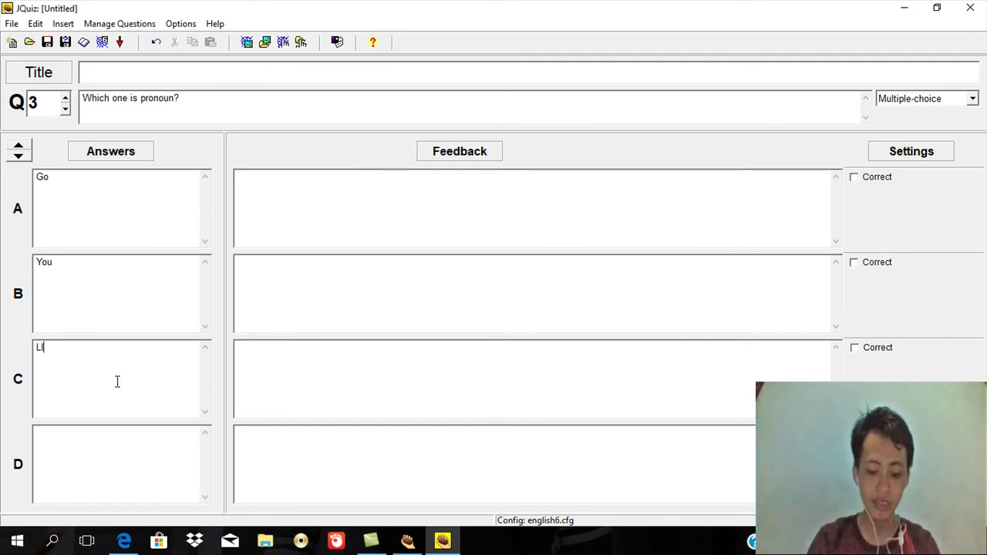
left_click(103, 455)
type("Beautiful")
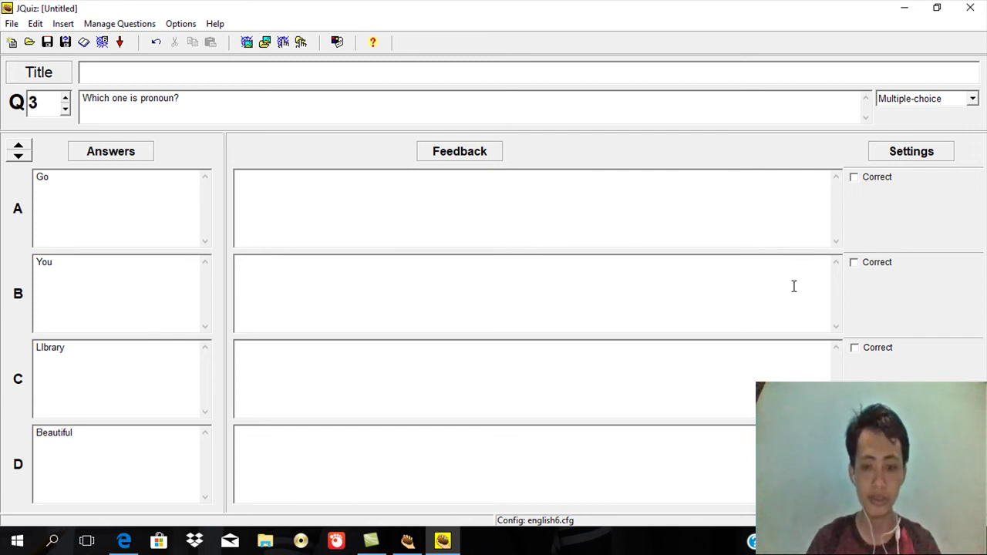
left_click(855, 267)
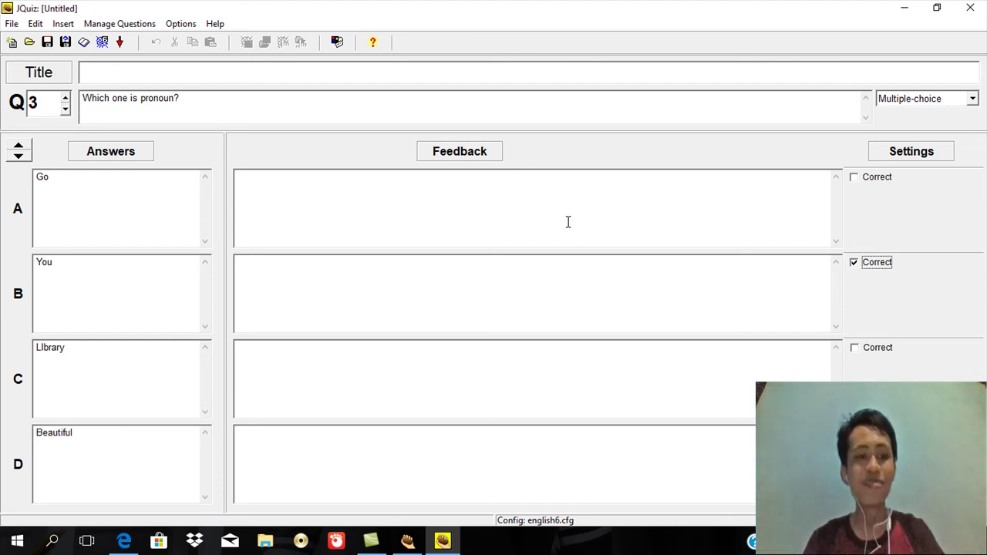
Step: Save the quiz in the Documents folder under the file name Jquiz4
left_click(12, 25)
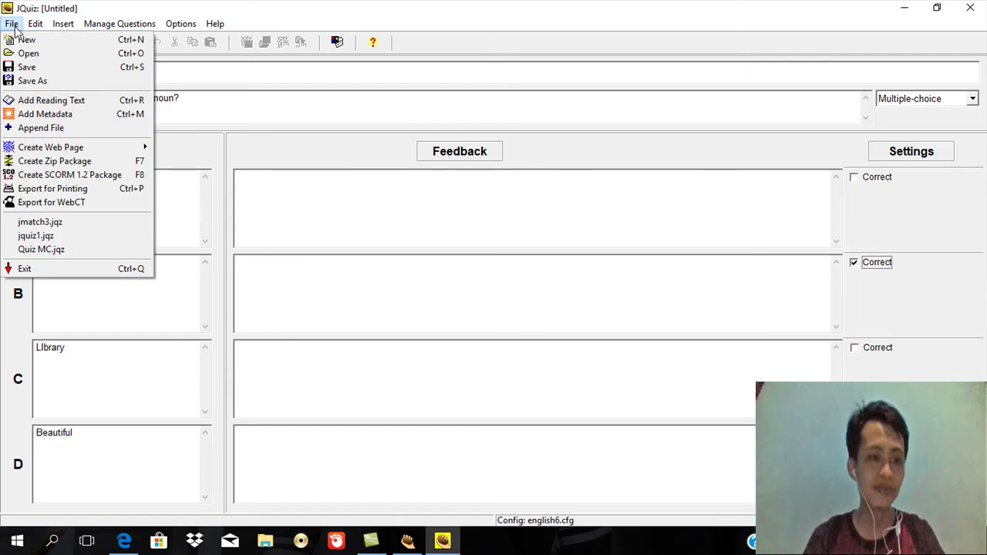
left_click(41, 83)
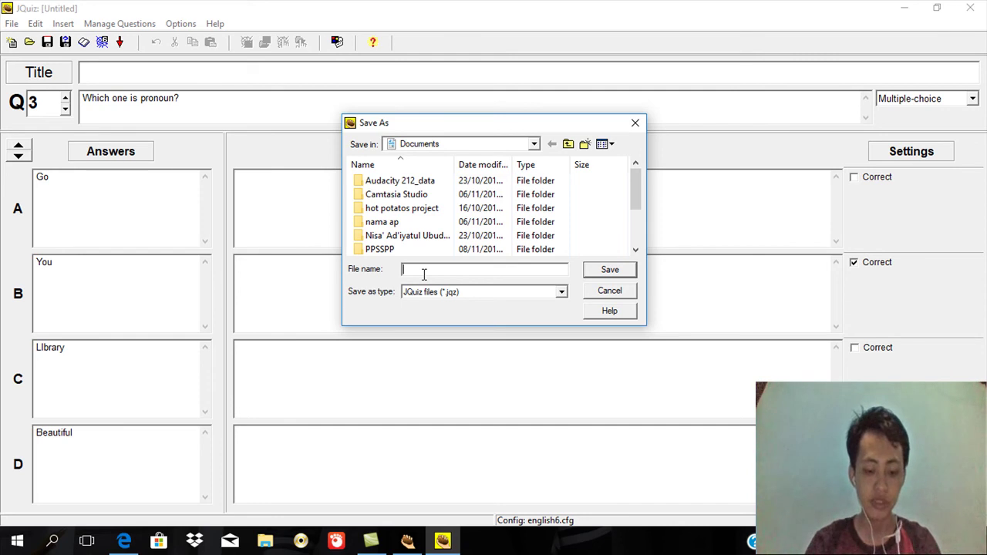
type("Jquiz4")
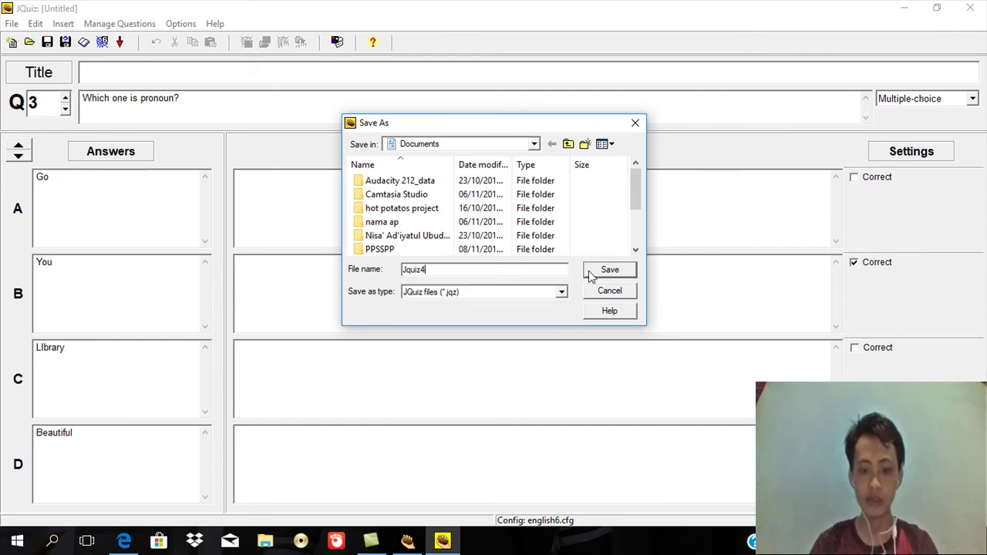
left_click(625, 271)
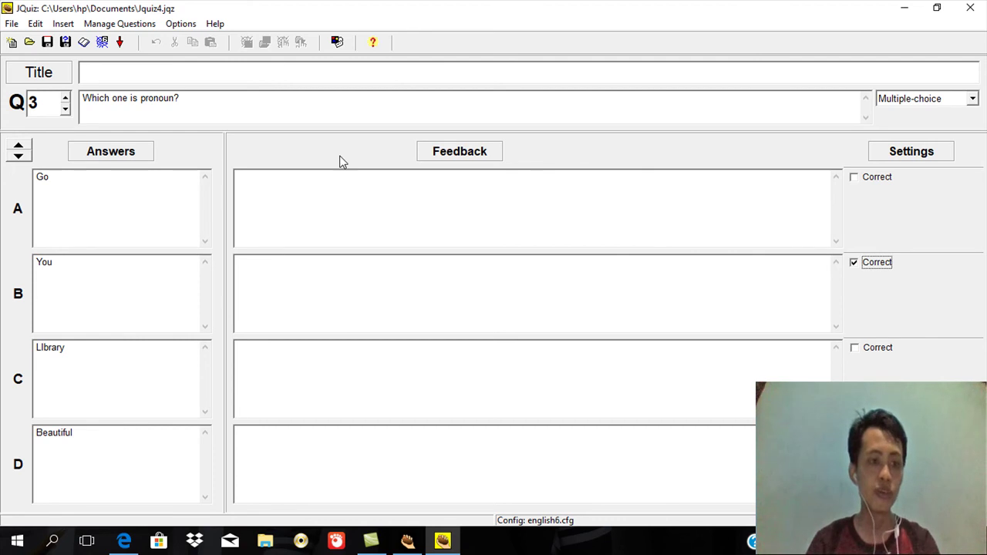
Step: Export the quiz as a standard-format web page named Jquiz4 in Documents and view the exercise in the browser
left_click(12, 23)
mouse_move(56, 151)
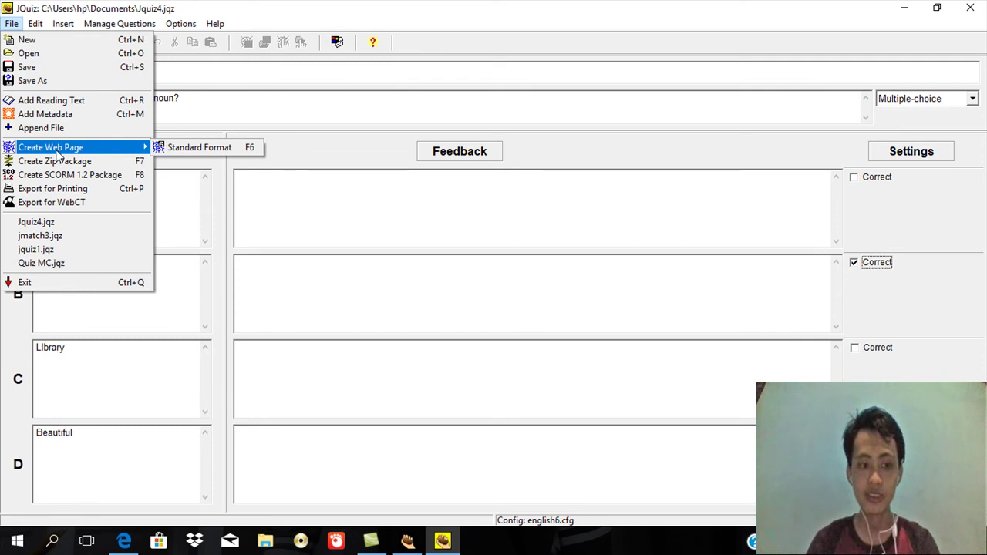
left_click(214, 151)
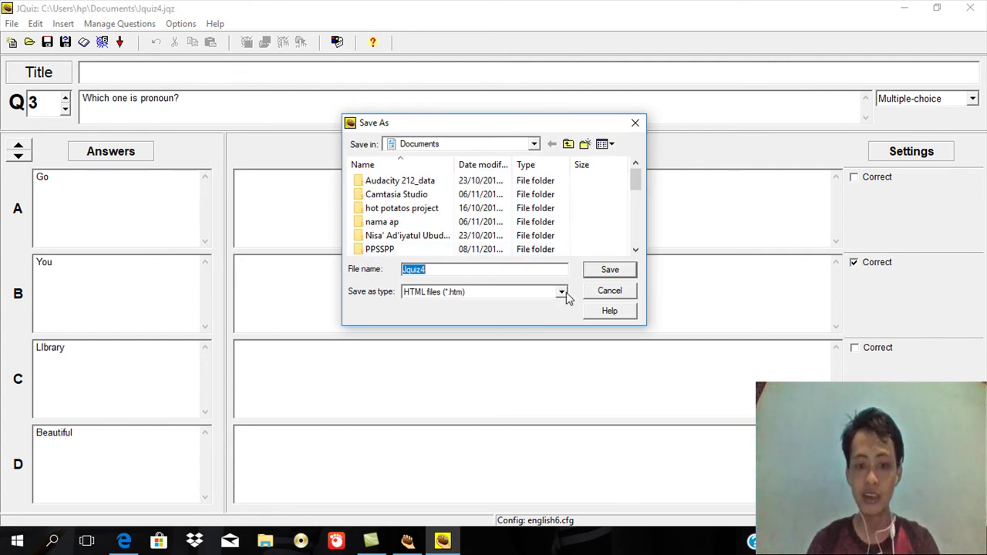
left_click(590, 270)
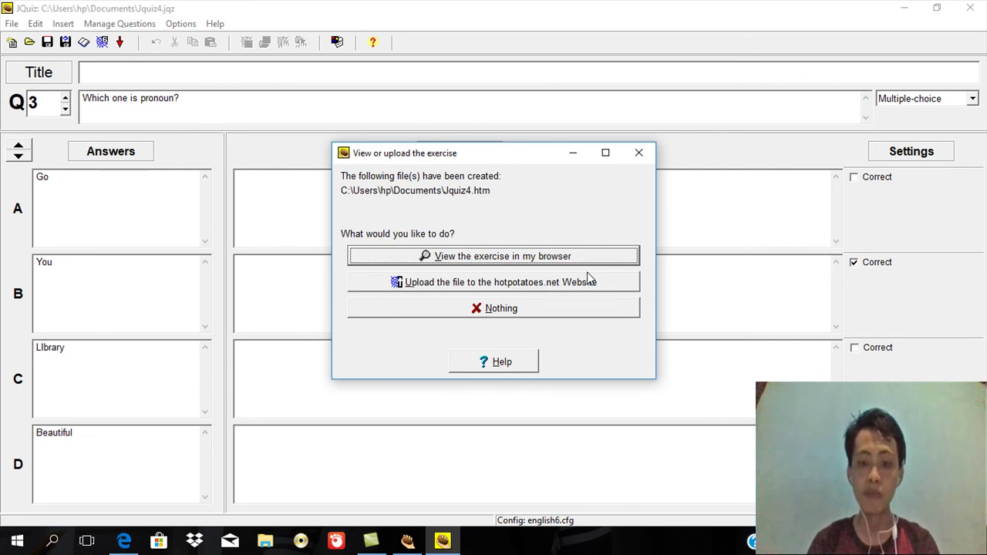
left_click(542, 265)
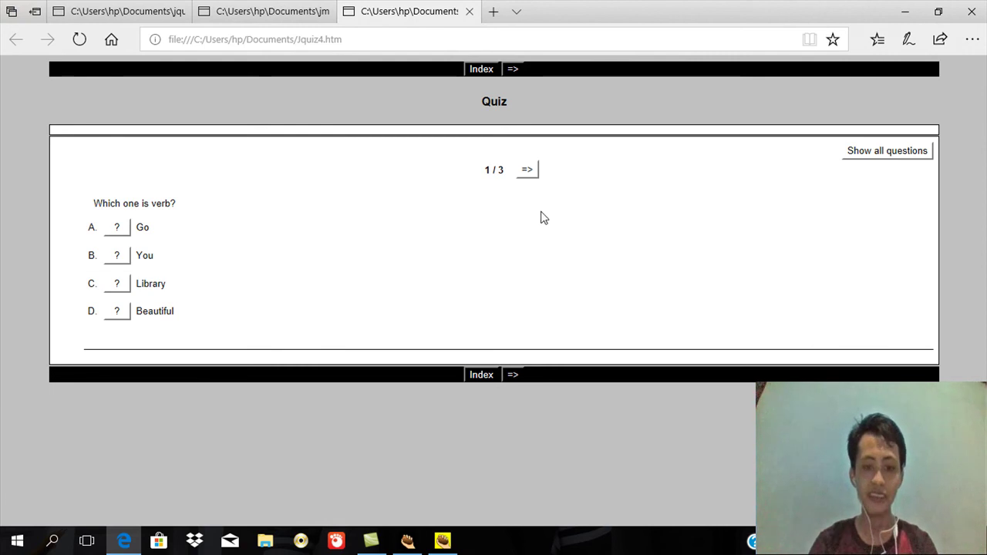
Step: Page through the exported quiz to the third question and return to the first one
left_click(529, 179)
left_click(529, 180)
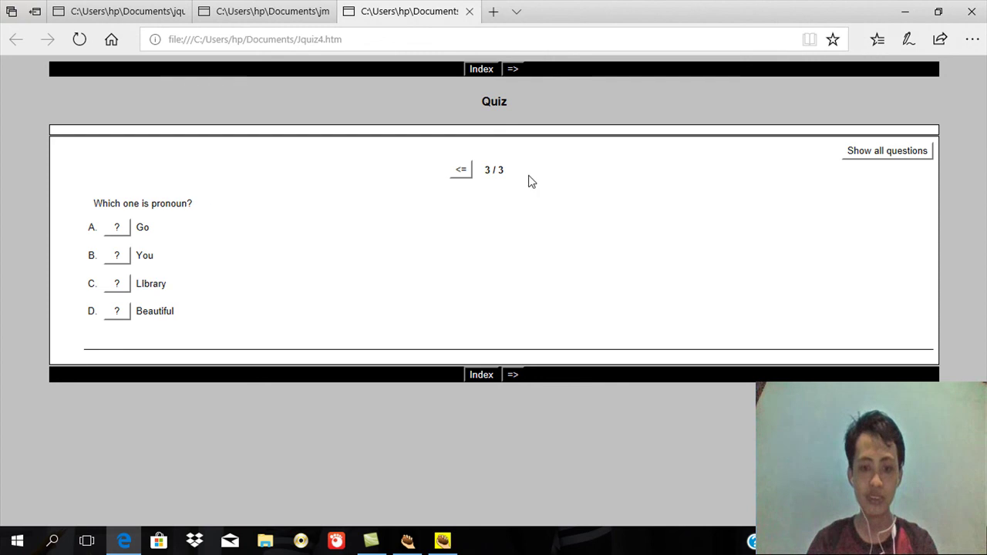
left_click(461, 171)
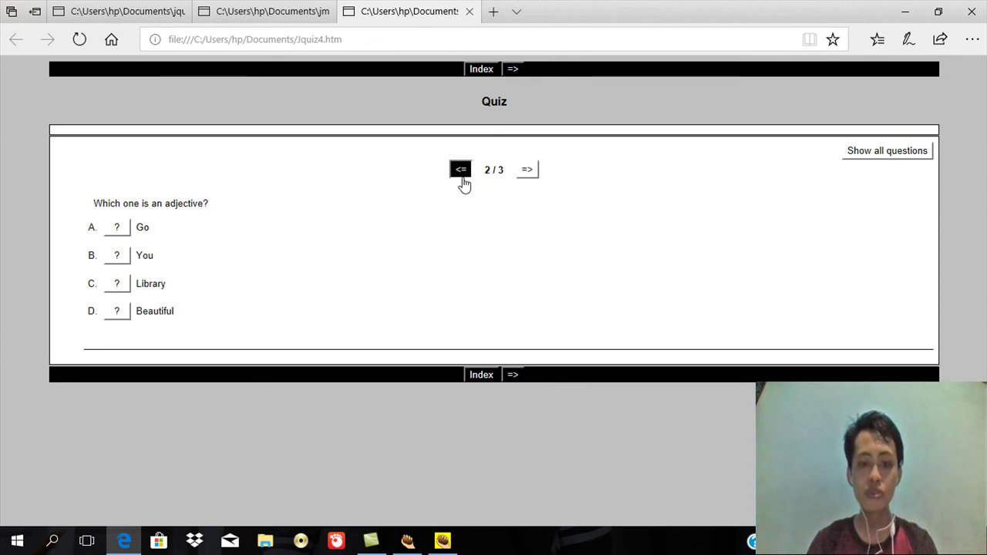
left_click(463, 172)
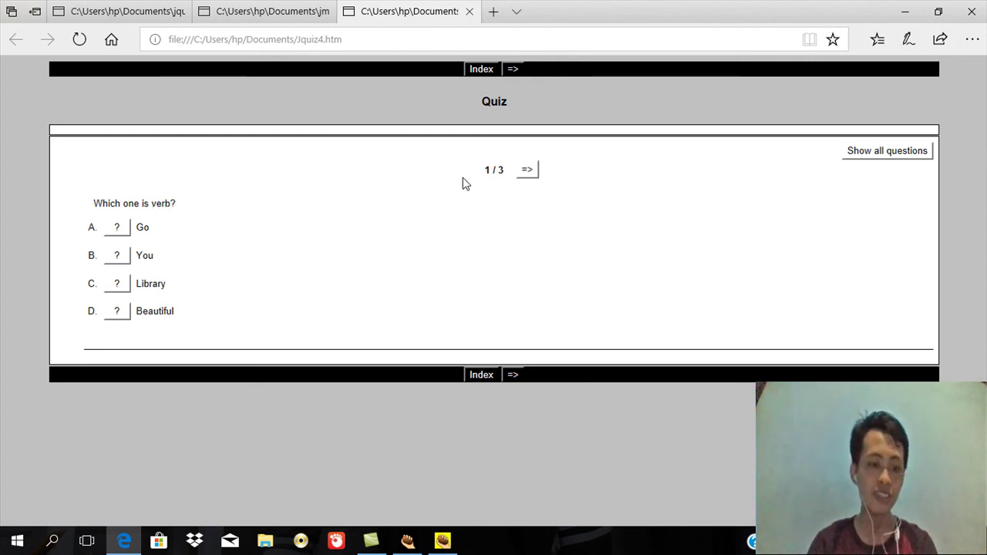
Step: Answer the exported quiz with Go for the verb, Beautiful for the adjective and You for the pronoun, dismissing the feedback each time
left_click(117, 227)
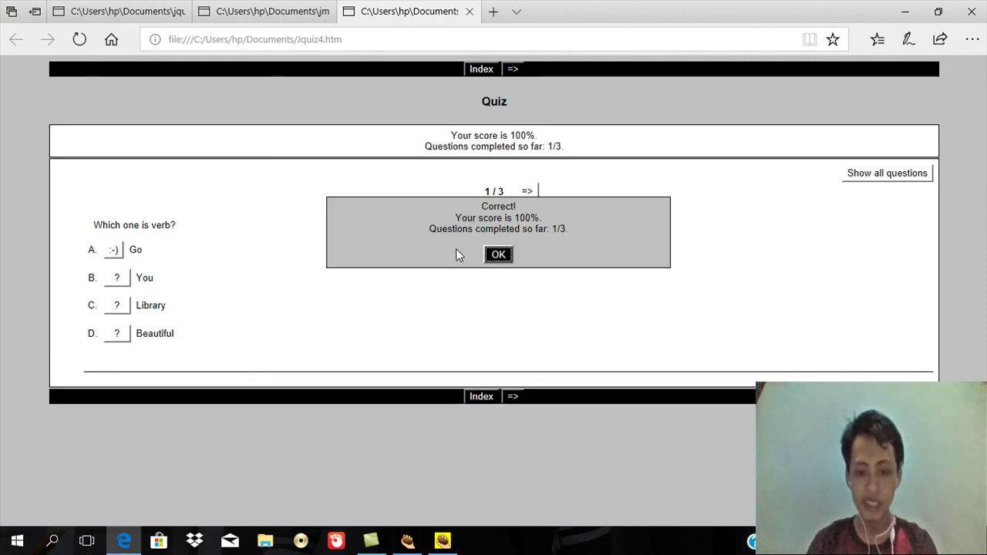
left_click(497, 254)
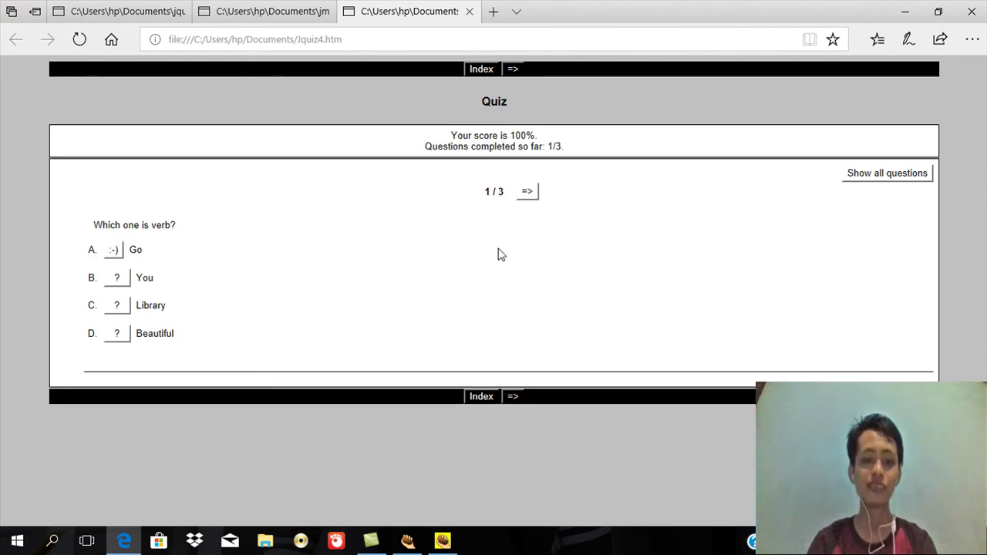
left_click(529, 197)
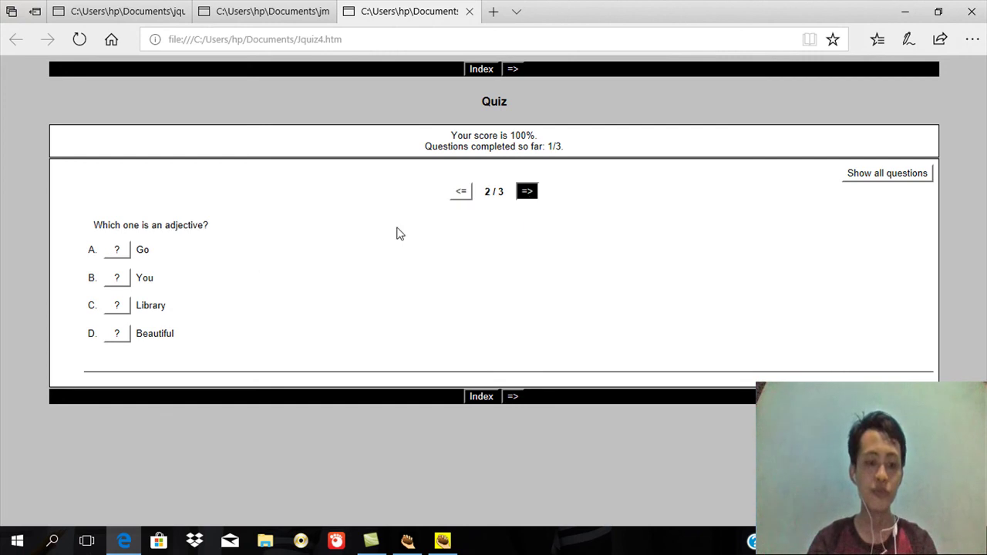
left_click(116, 333)
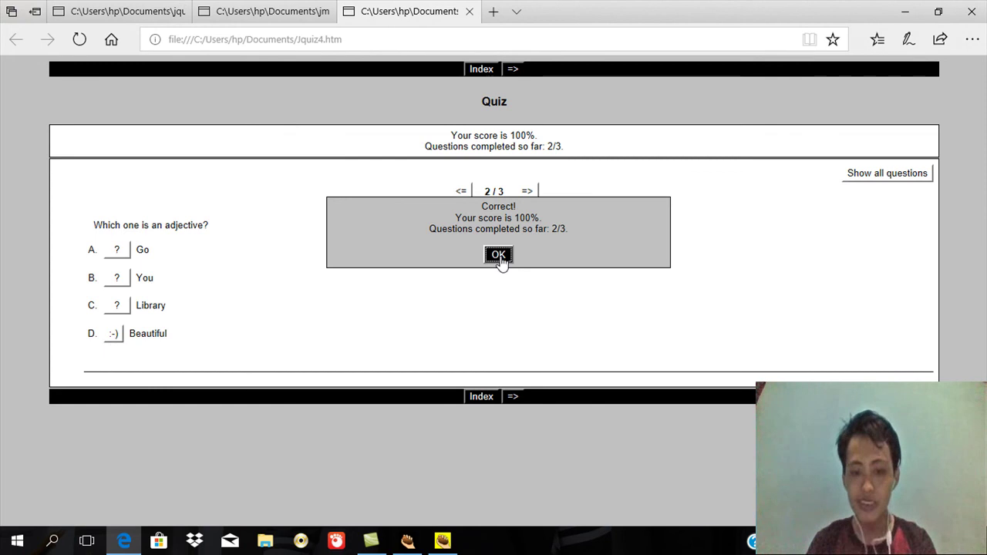
left_click(500, 257)
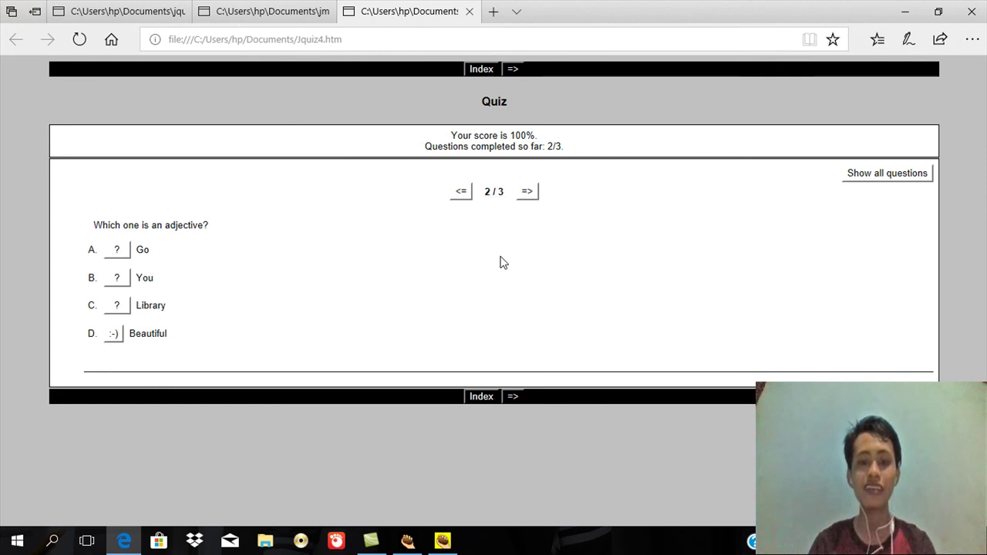
left_click(526, 198)
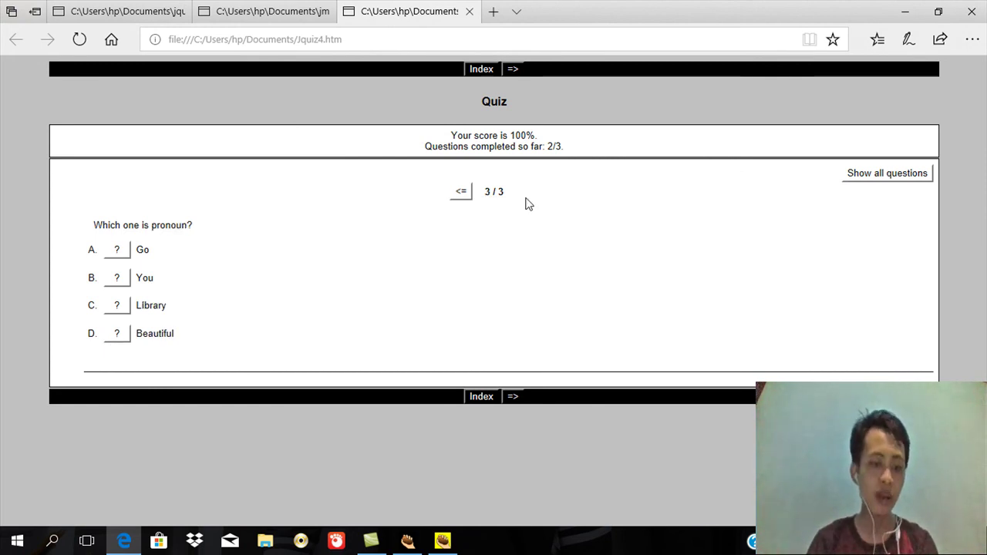
left_click(115, 281)
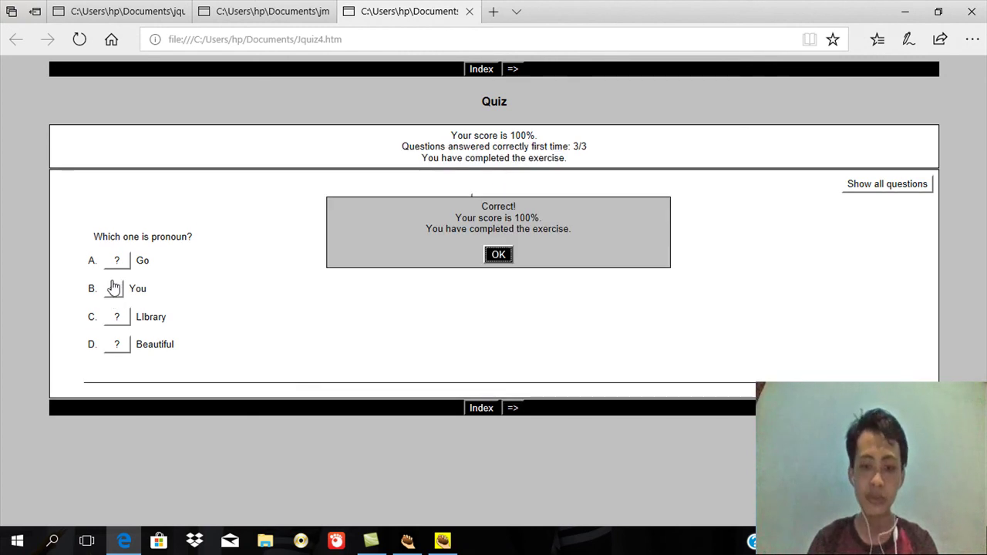
left_click(502, 257)
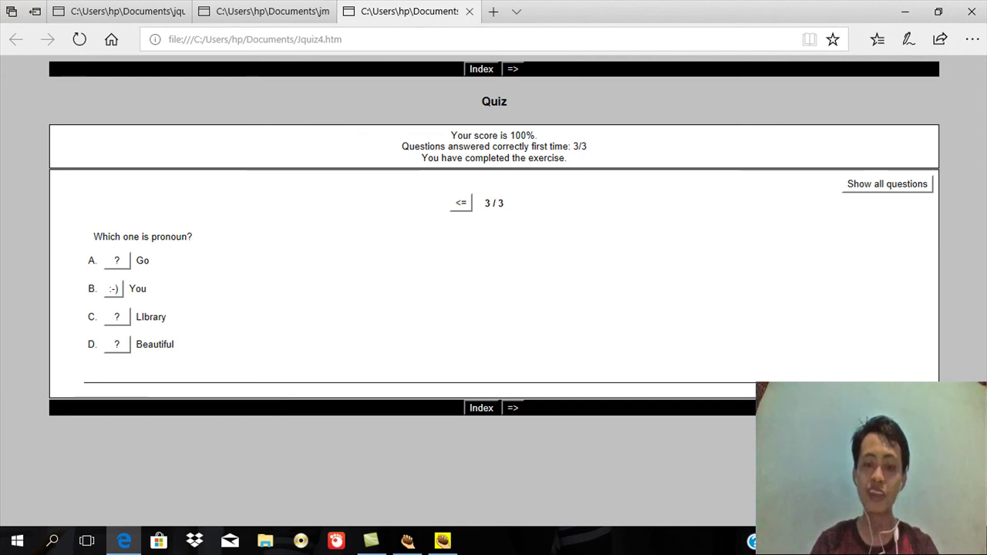
right_click(871, 540)
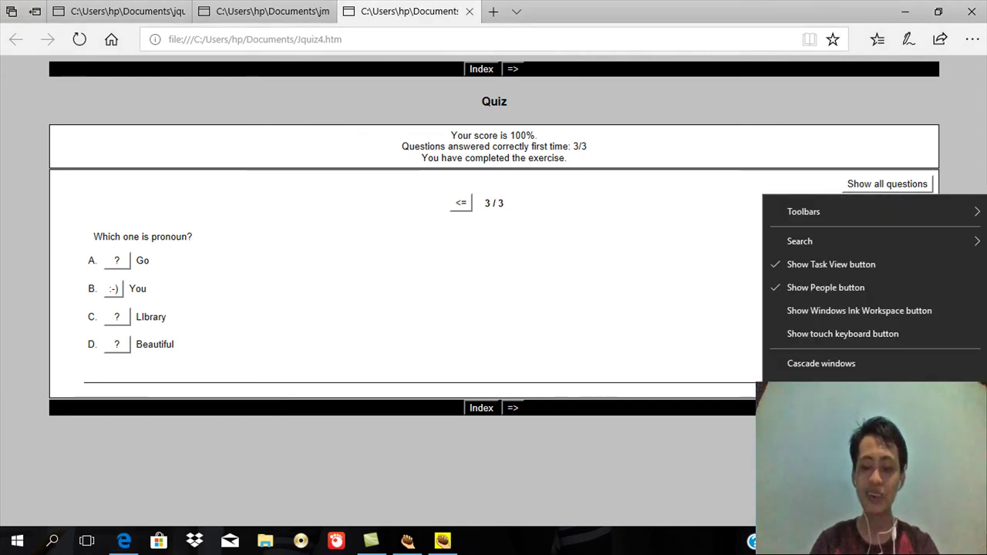